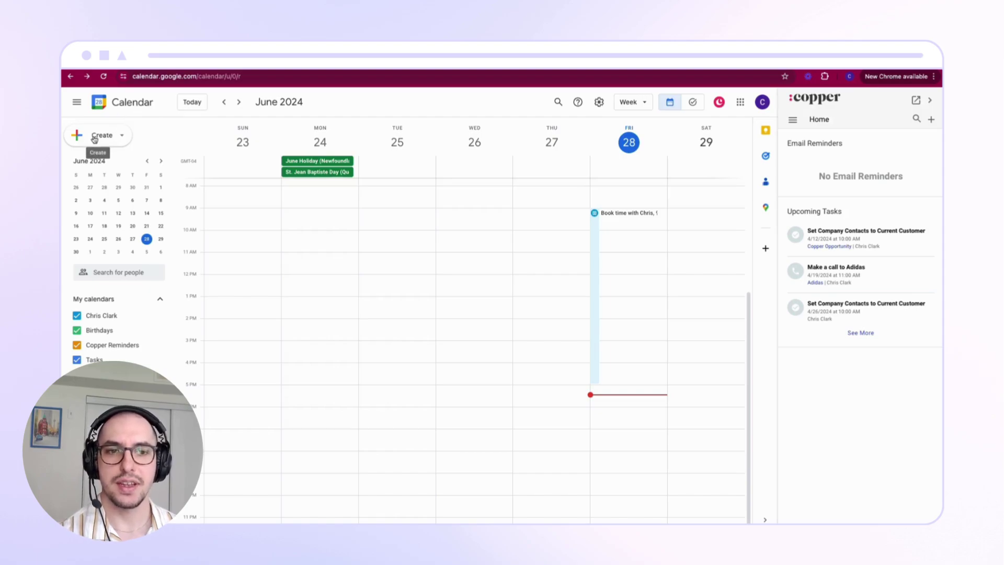
- Show Google Calendar's creation options: Event, Task and Appointment schedule
{"action": "left_click", "coordinate": [113, 137]}
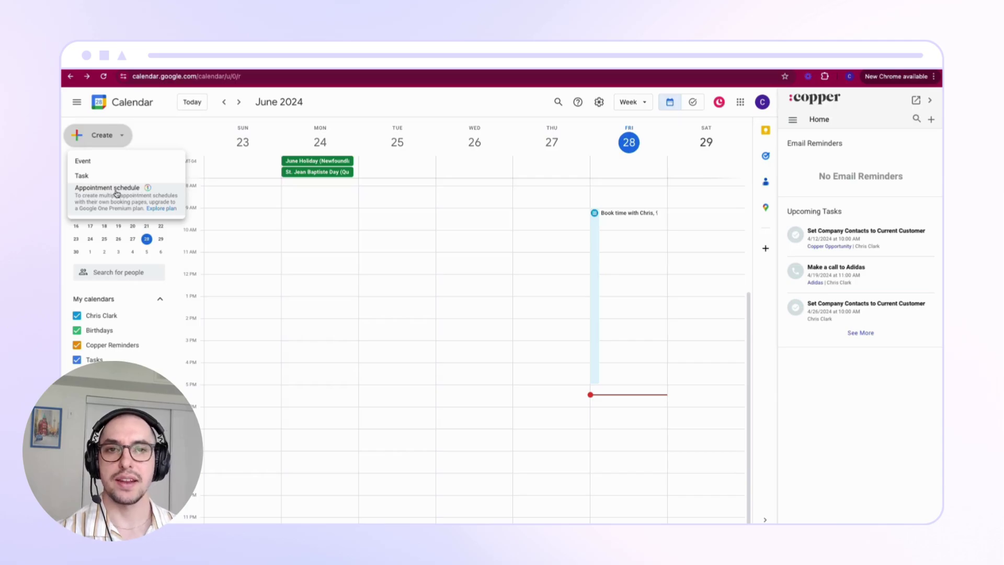
- Create and save a 30-minute appointment schedule with weekday 9:00am–5:00pm availability
{"action": "left_click", "coordinate": [164, 184]}
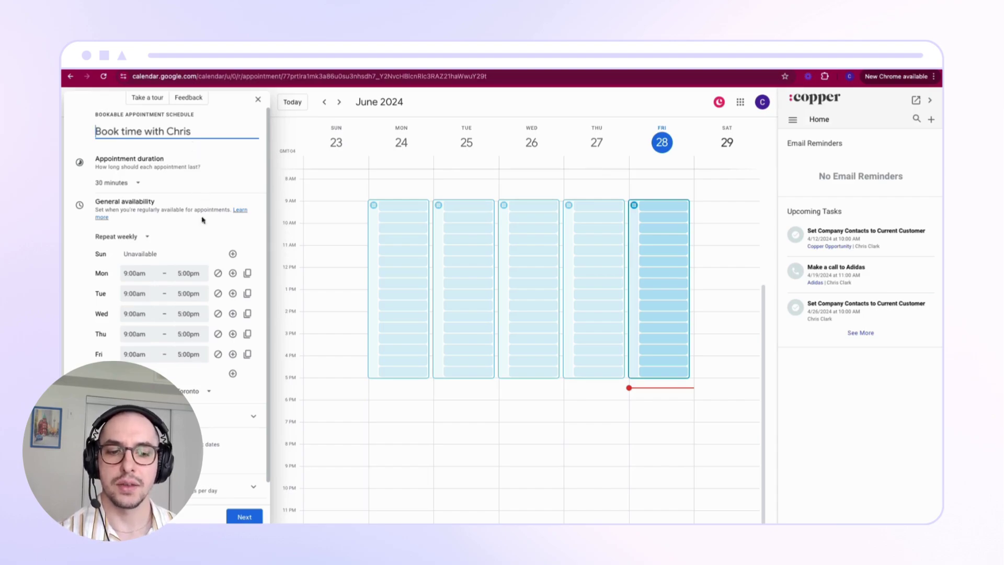
{"action": "scroll", "coordinate": [204, 225], "scroll_direction": "down", "scroll_amount": 1}
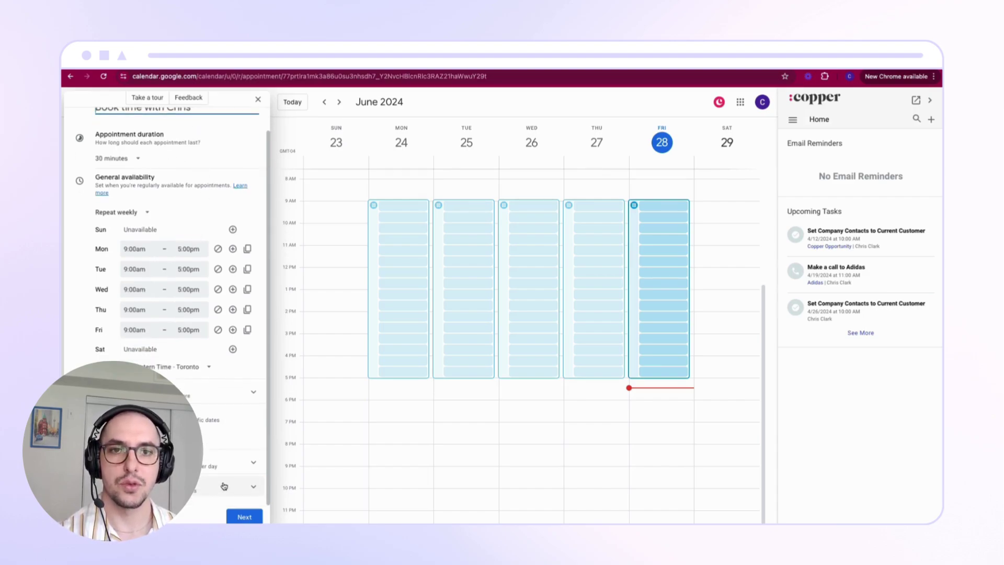
{"action": "left_click", "coordinate": [241, 515]}
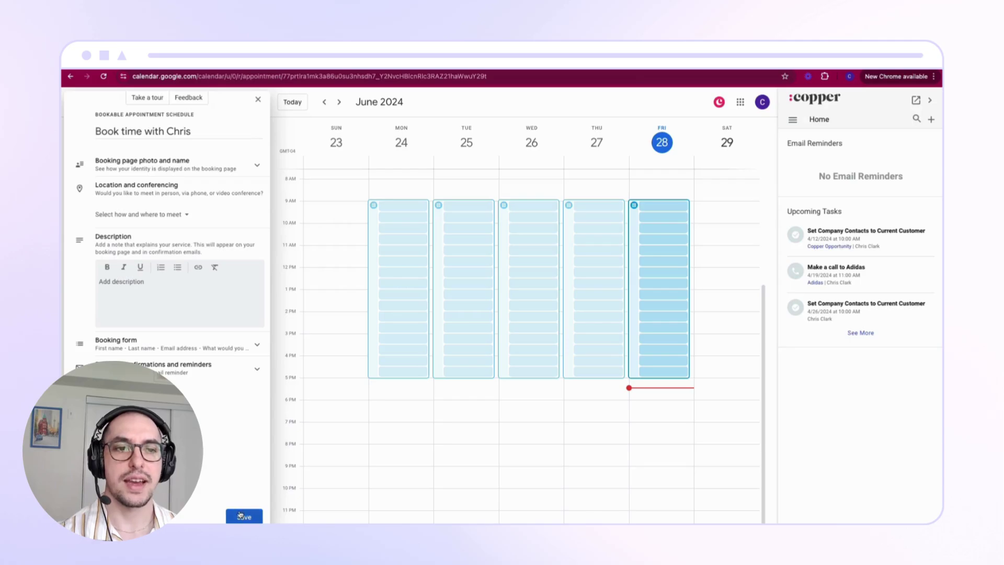
{"action": "left_click", "coordinate": [241, 516]}
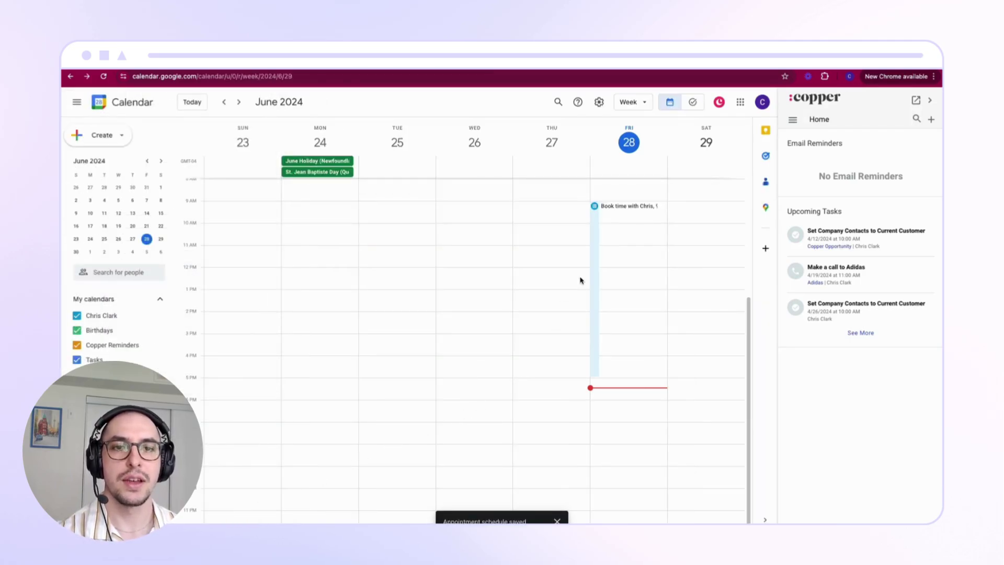
- Copy the booking page link for the 'Book time with Chris' schedule
{"action": "left_click", "coordinate": [595, 276]}
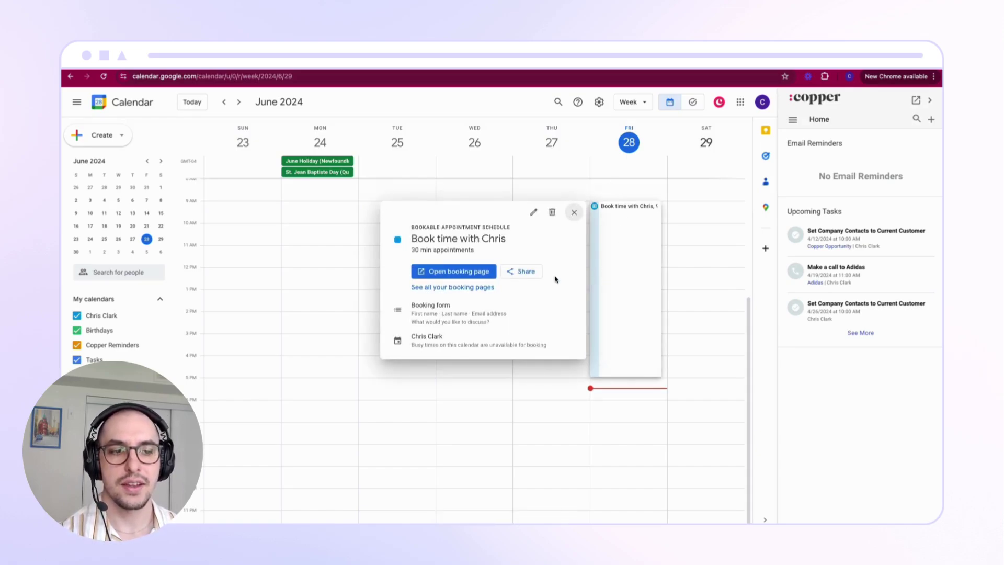
{"action": "left_click", "coordinate": [523, 273]}
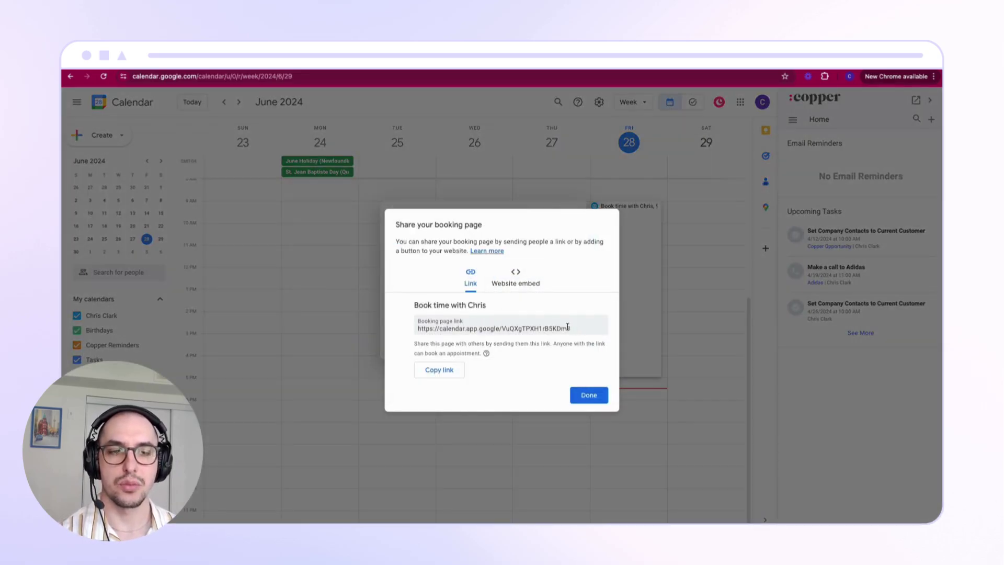
{"action": "left_click_drag", "start_coordinate": [572, 330], "coordinate": [419, 329]}
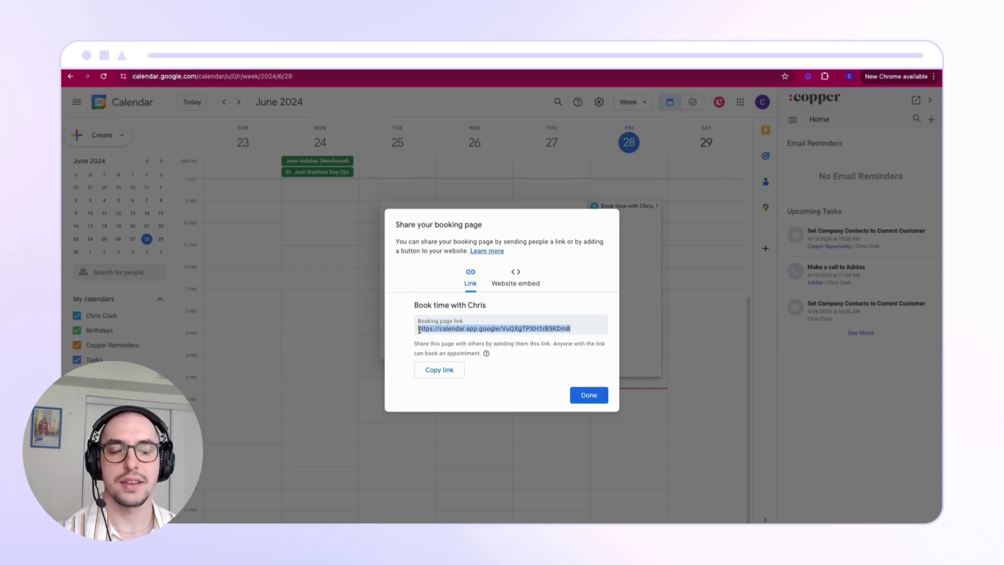
{"action": "left_click", "coordinate": [453, 374]}
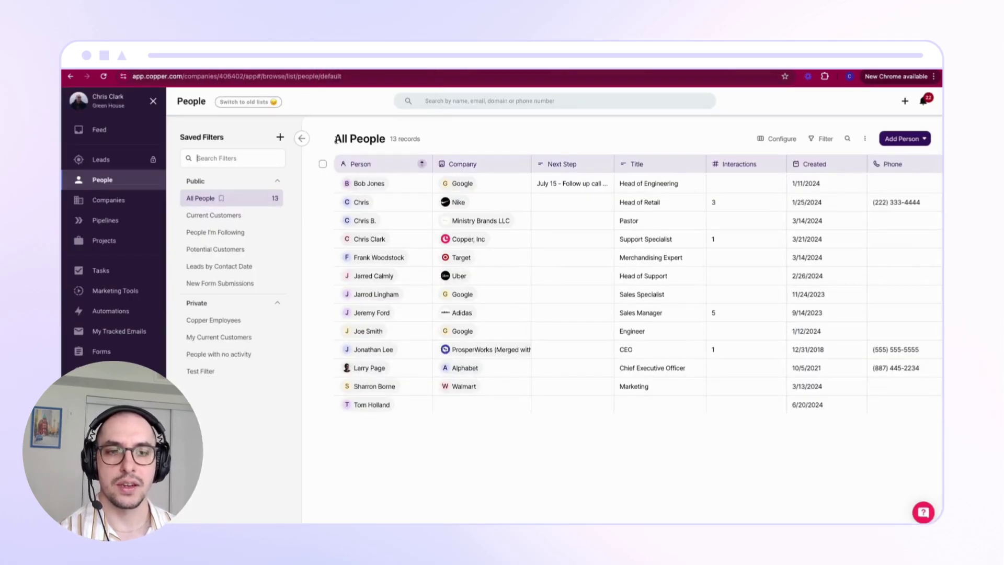
- Paste the calendar booking page URL into the Booking Link field of your Copper profile
{"action": "left_click", "coordinate": [96, 103]}
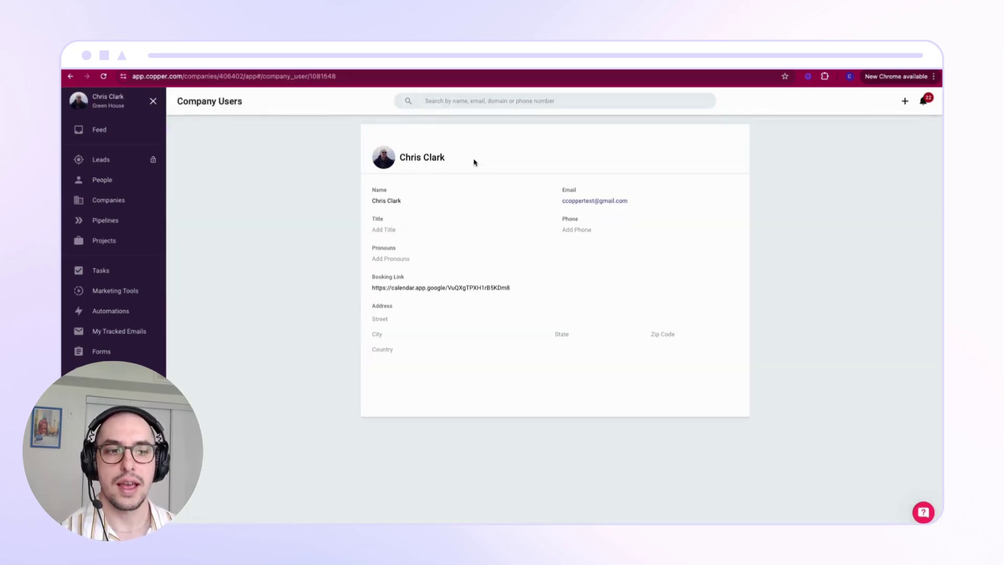
{"action": "left_click_drag", "start_coordinate": [407, 278], "coordinate": [374, 277]}
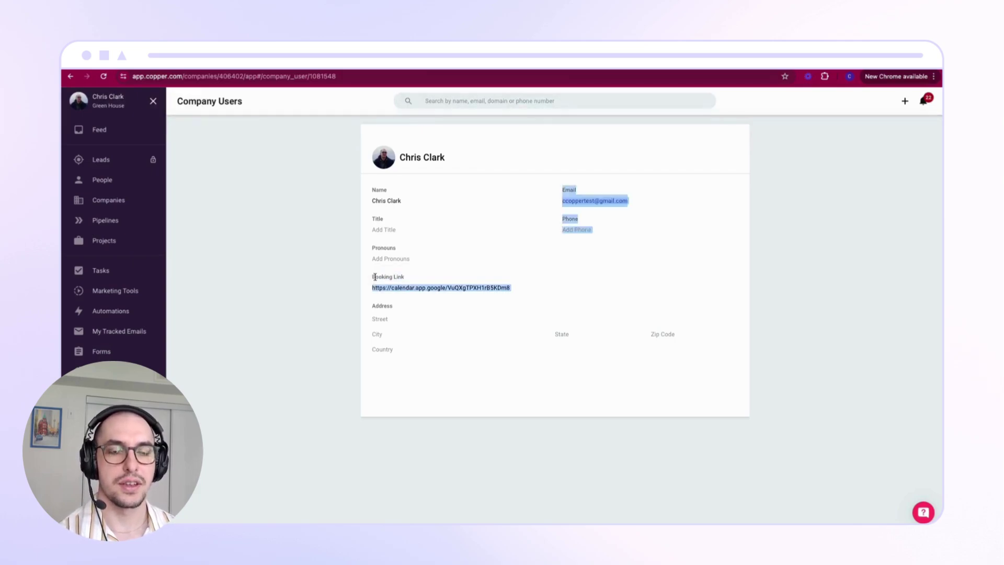
{"action": "left_click", "coordinate": [520, 287]}
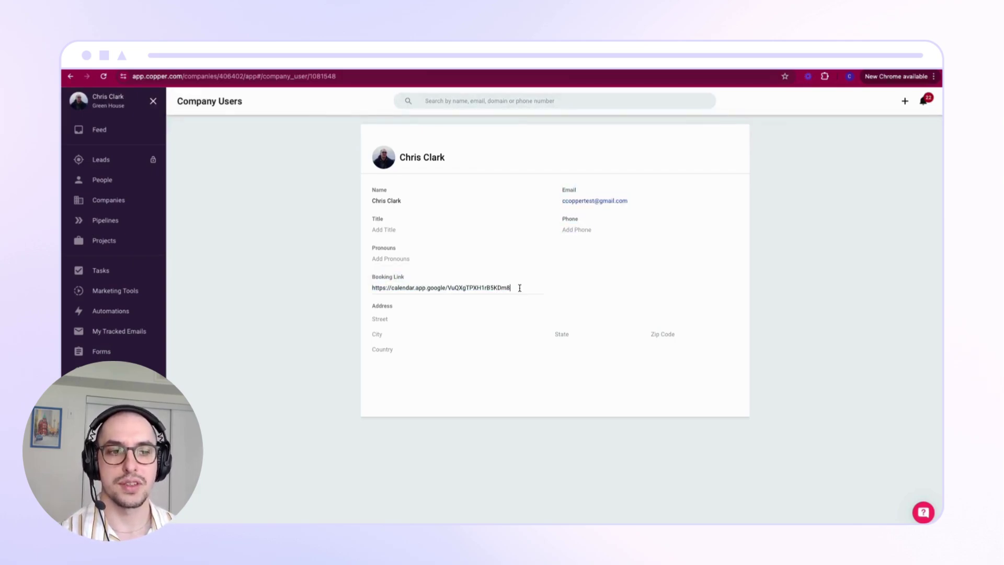
{"action": "left_click_drag", "start_coordinate": [519, 287], "coordinate": [368, 288]}
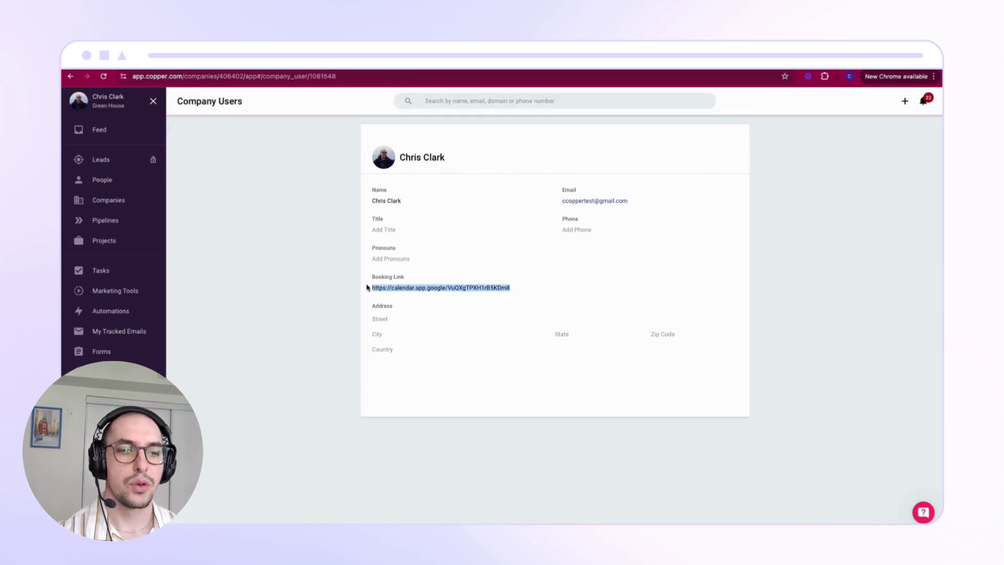
{"action": "key", "text": "Right"}
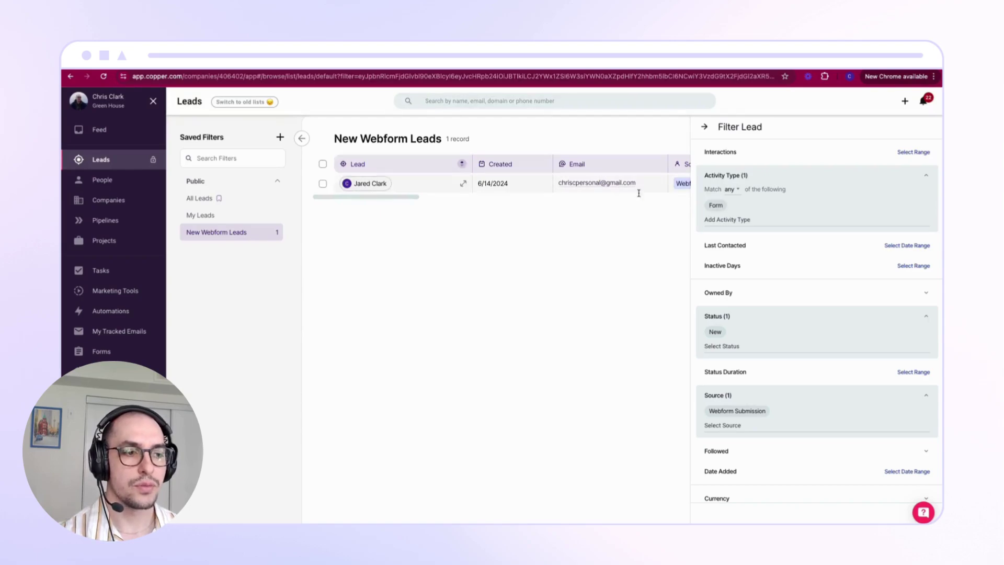
- Review the New Webform Leads saved filter and its single matching lead
{"action": "mouse_move", "coordinate": [718, 206]}
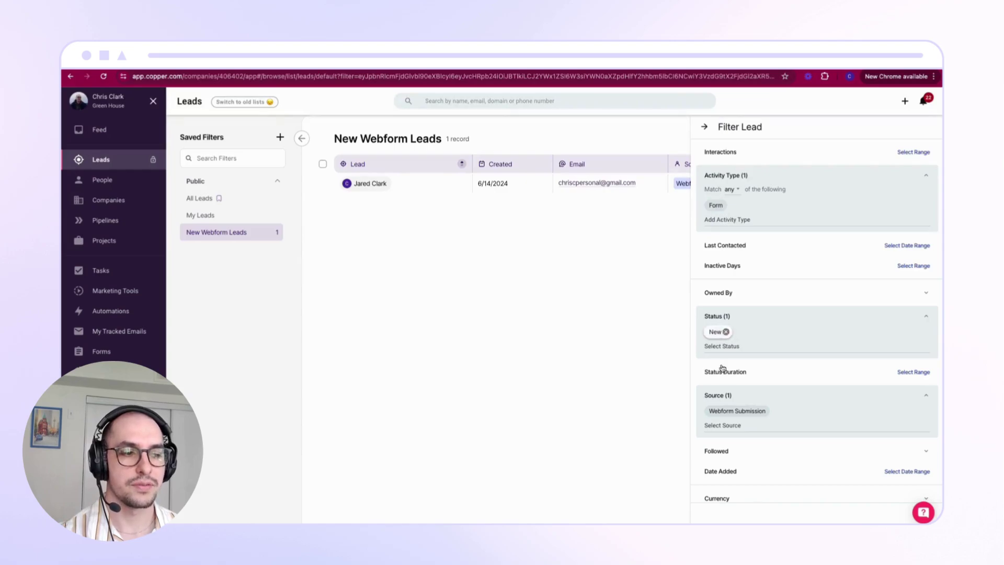
{"action": "mouse_move", "coordinate": [721, 410]}
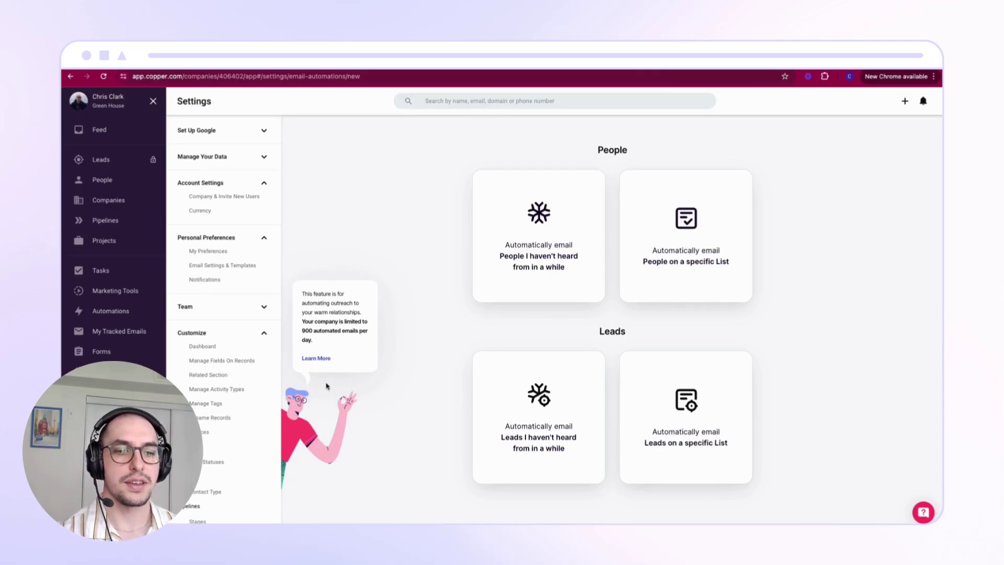
- From the Email Automation dashboard, start an 'Automatically email Leads on a specific List' automation
{"action": "left_click", "coordinate": [111, 311]}
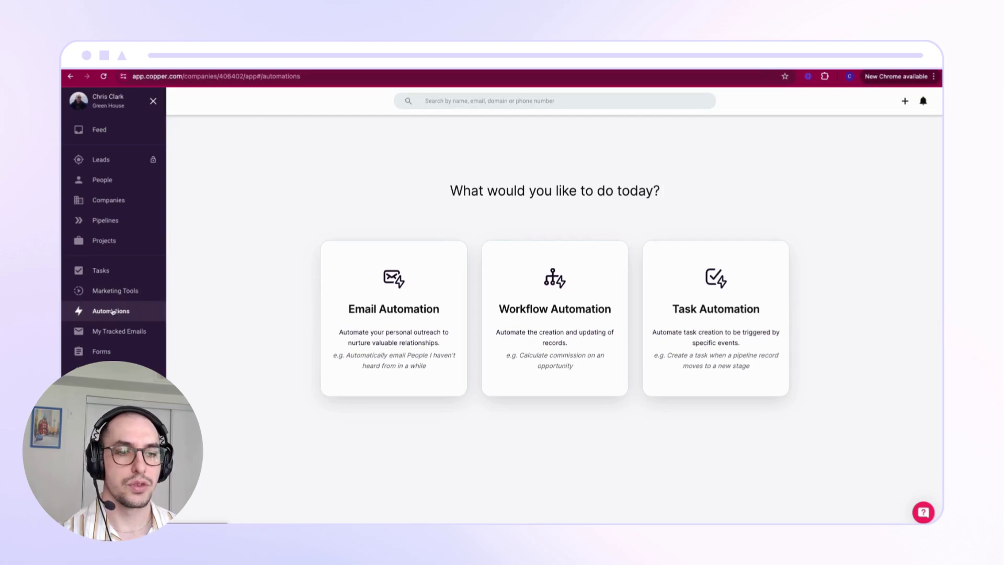
{"action": "left_click", "coordinate": [437, 329]}
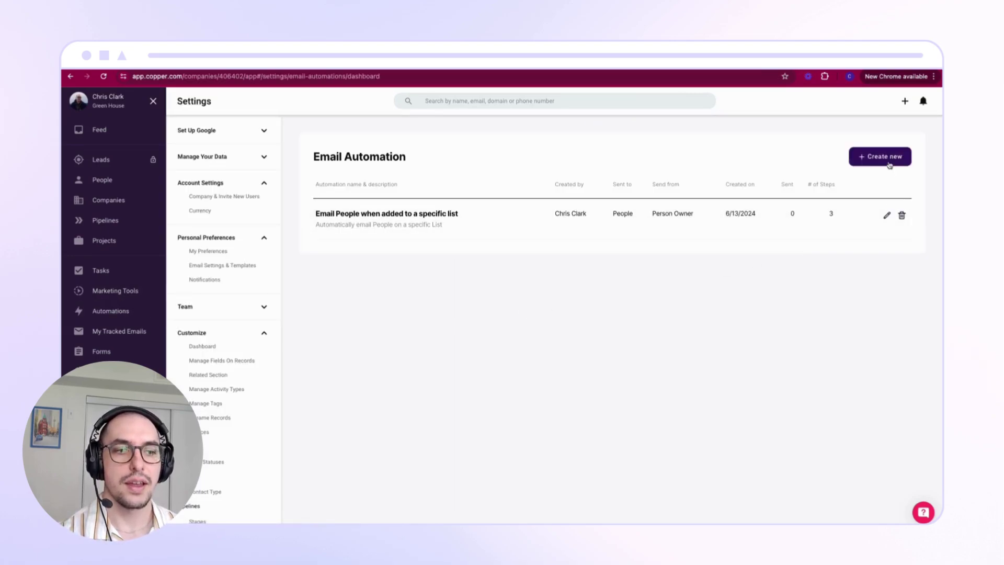
{"action": "left_click", "coordinate": [889, 165]}
{"action": "scroll", "coordinate": [784, 297], "scroll_direction": "down", "scroll_amount": 1}
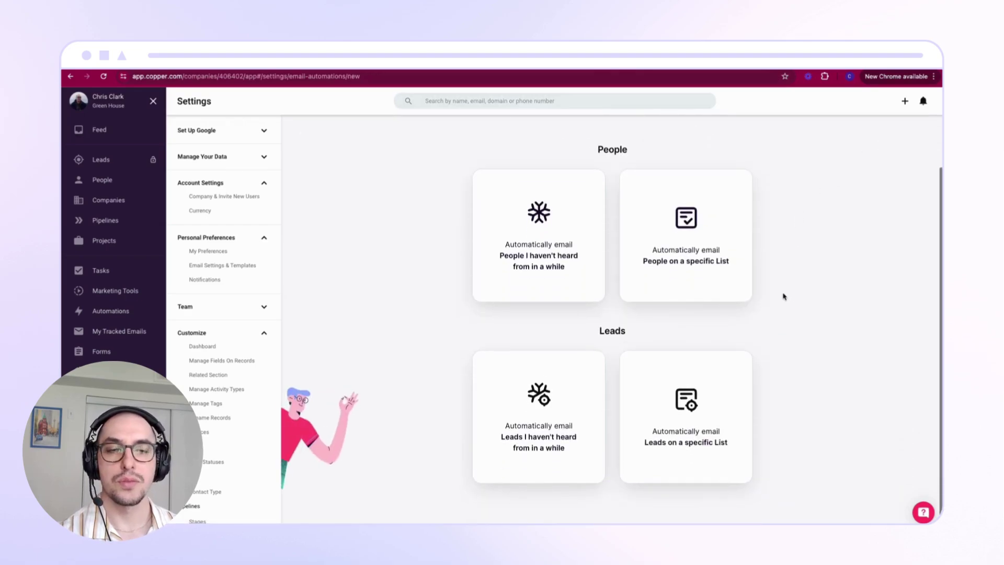
{"action": "scroll", "coordinate": [784, 297], "scroll_direction": "down", "scroll_amount": 1}
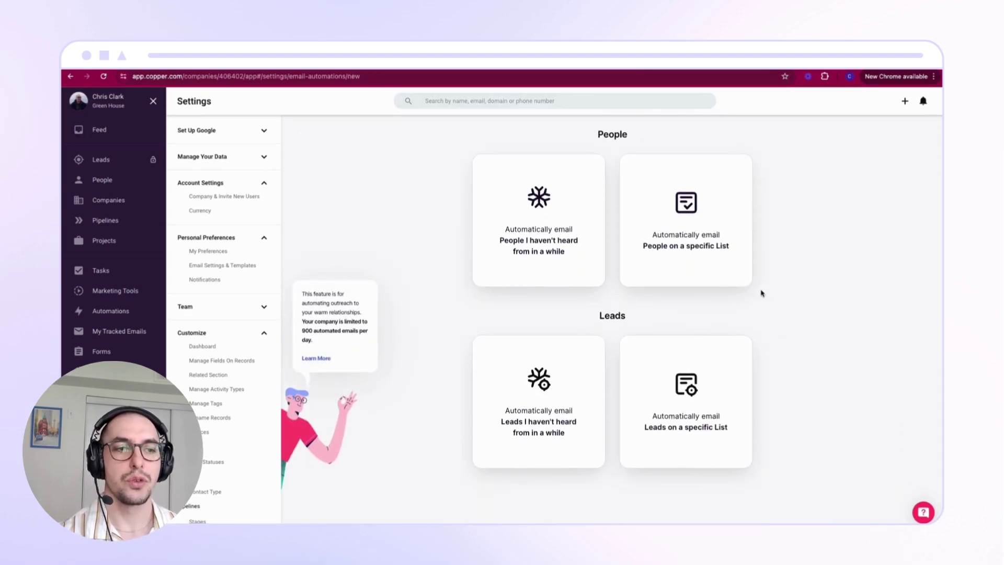
{"action": "left_click", "coordinate": [701, 428]}
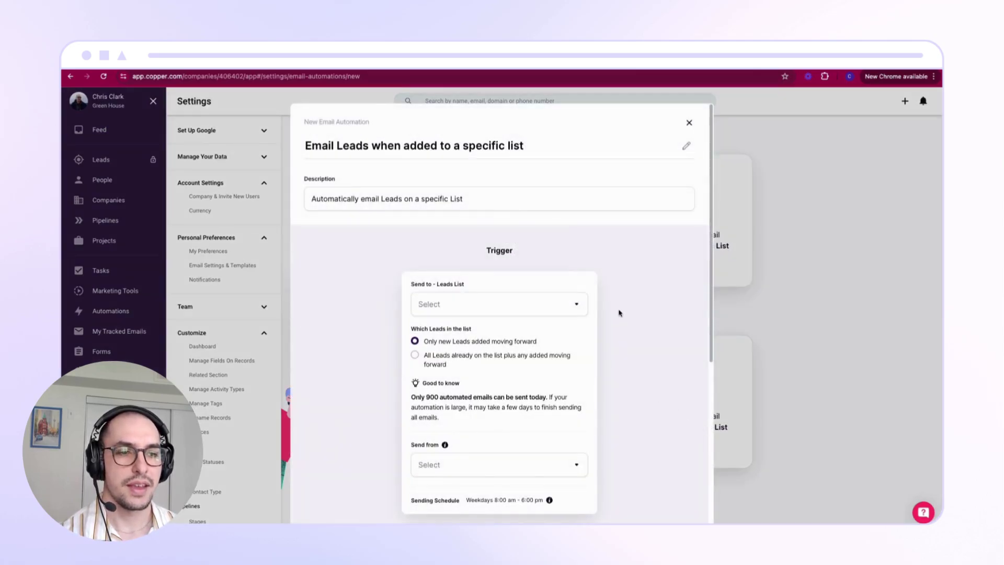
- Target the New Webform Leads list, keeping Lead Owner as sender and the Webform Demo Offer template
{"action": "scroll", "coordinate": [622, 298], "scroll_direction": "down", "scroll_amount": 7}
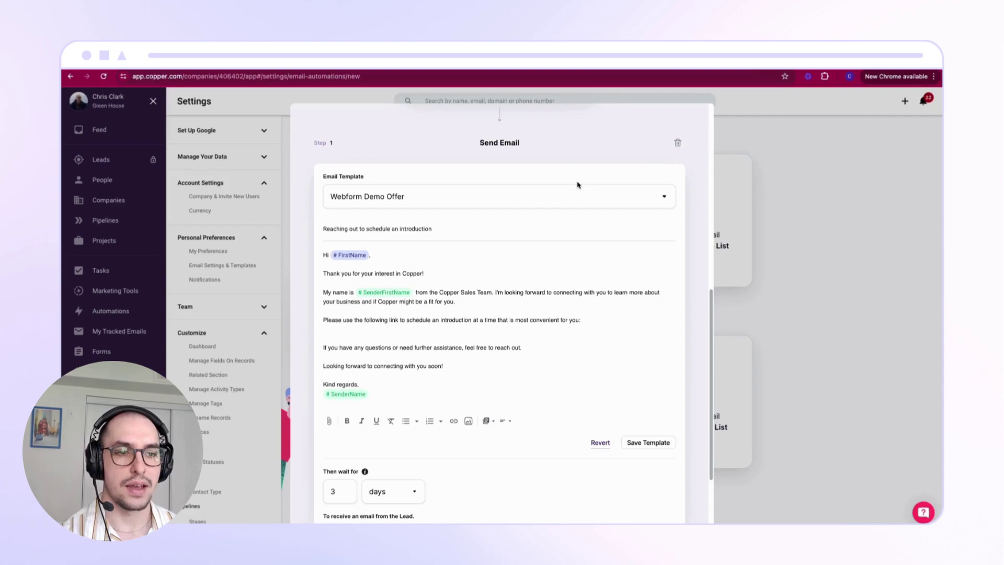
{"action": "scroll", "coordinate": [578, 185], "scroll_direction": "up", "scroll_amount": 7}
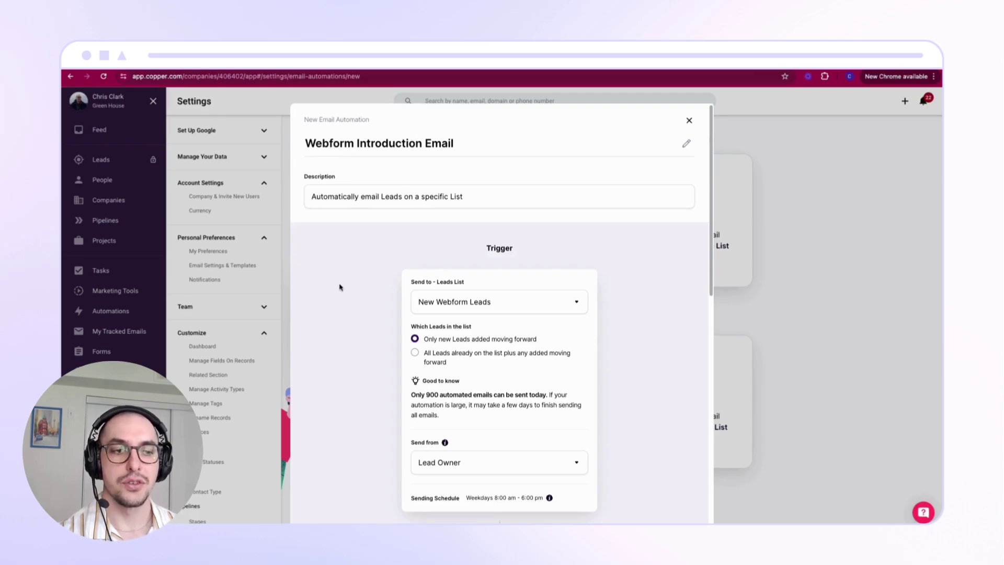
{"action": "scroll", "coordinate": [340, 287], "scroll_direction": "down", "scroll_amount": 1}
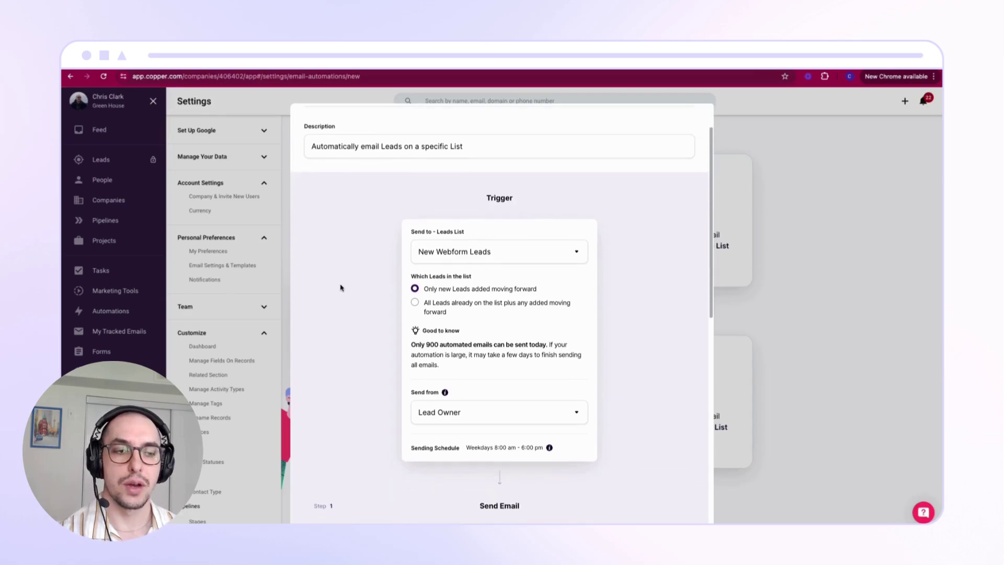
{"action": "left_click", "coordinate": [503, 259]}
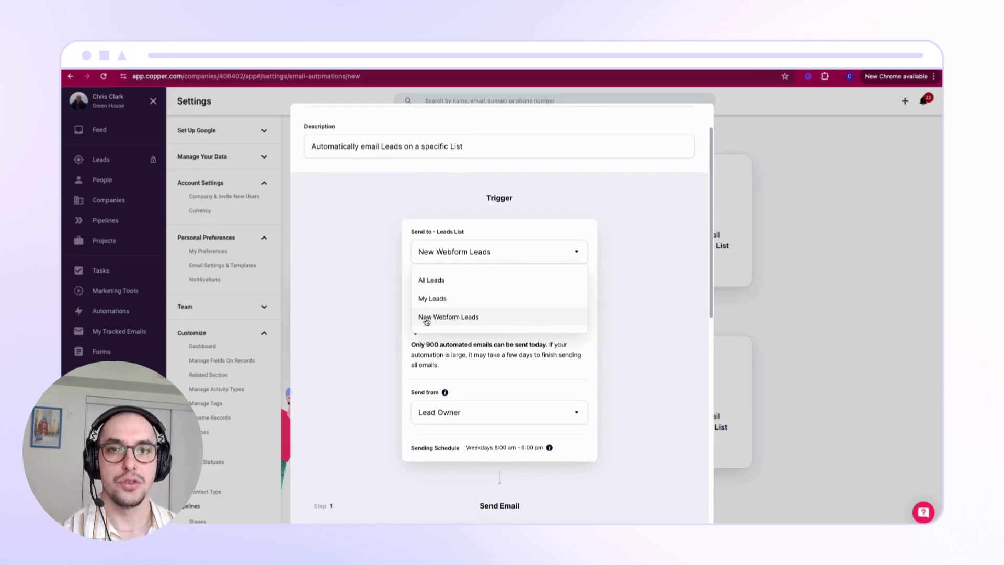
{"action": "left_click", "coordinate": [607, 305]}
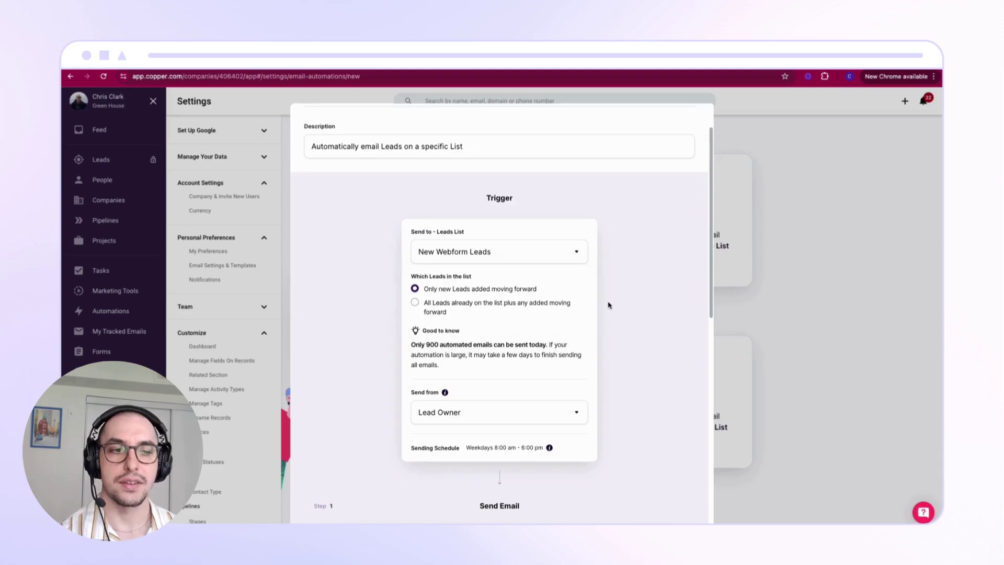
{"action": "scroll", "coordinate": [576, 289], "scroll_direction": "down", "scroll_amount": 1}
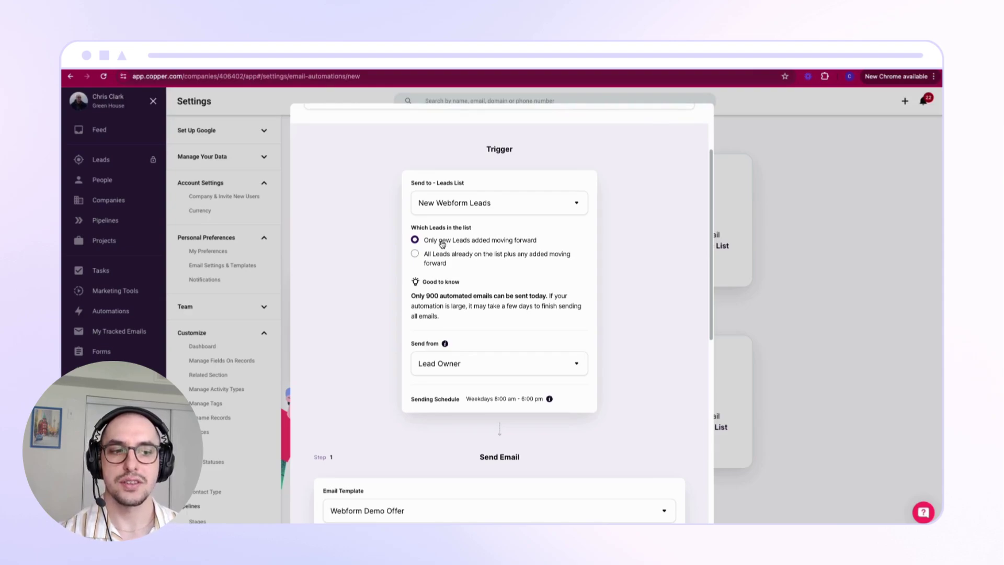
{"action": "scroll", "coordinate": [362, 321], "scroll_direction": "down", "scroll_amount": 3}
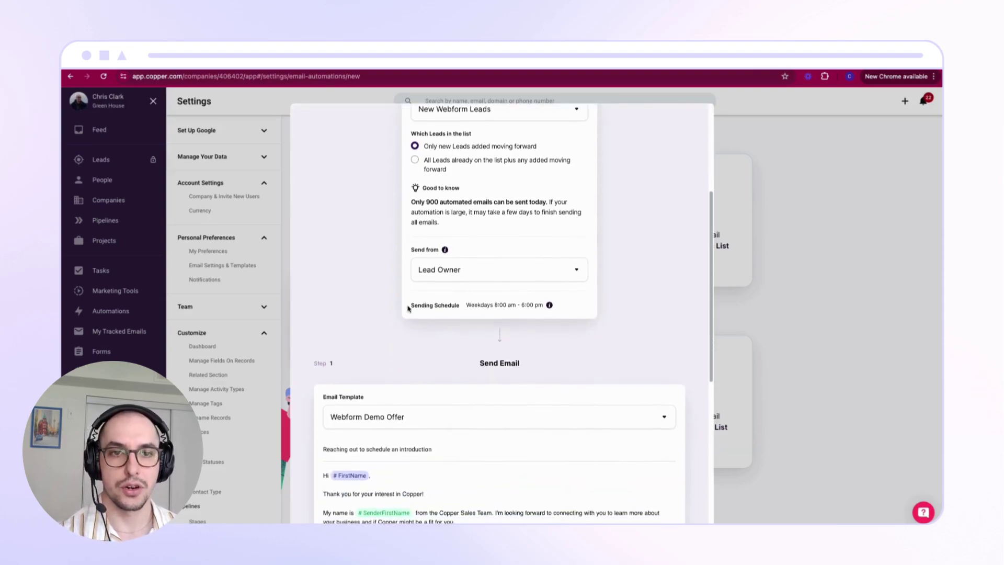
{"action": "scroll", "coordinate": [402, 291], "scroll_direction": "down", "scroll_amount": 1}
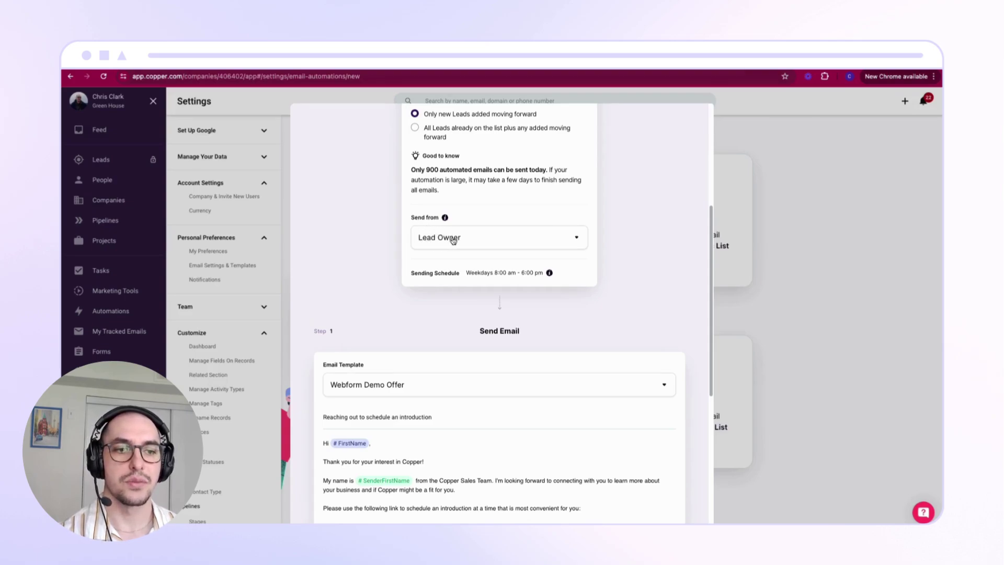
- Insert the BookingLink merge field under the scheduling-link sentence in the email body
{"action": "scroll", "coordinate": [363, 259], "scroll_direction": "down", "scroll_amount": 3}
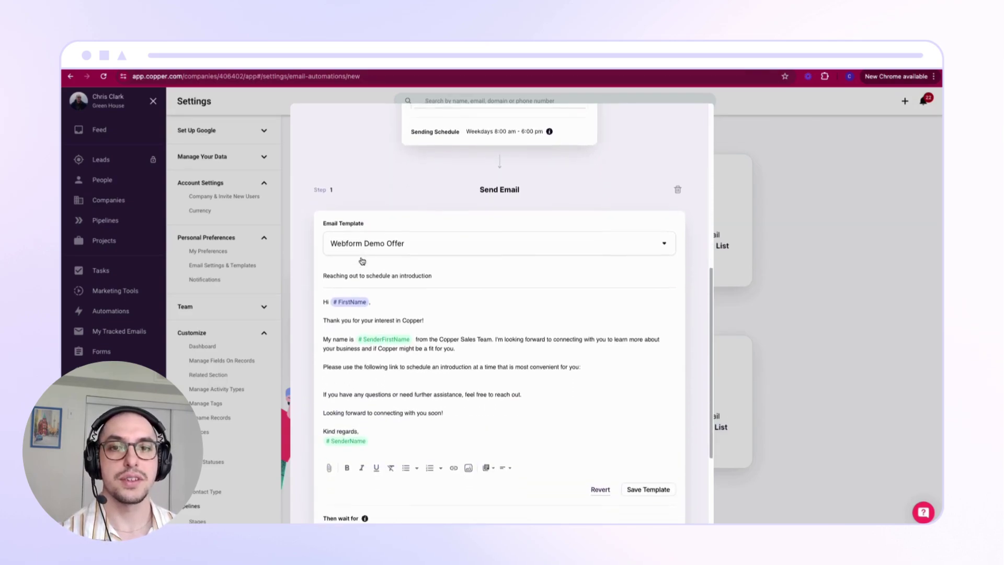
{"action": "scroll", "coordinate": [361, 257], "scroll_direction": "down", "scroll_amount": 1}
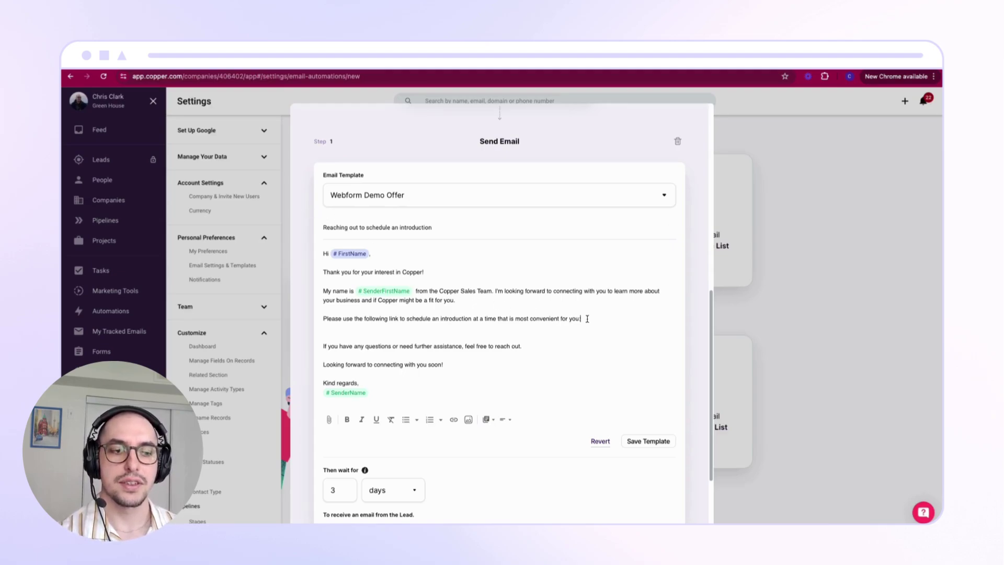
{"action": "left_click", "coordinate": [508, 423]}
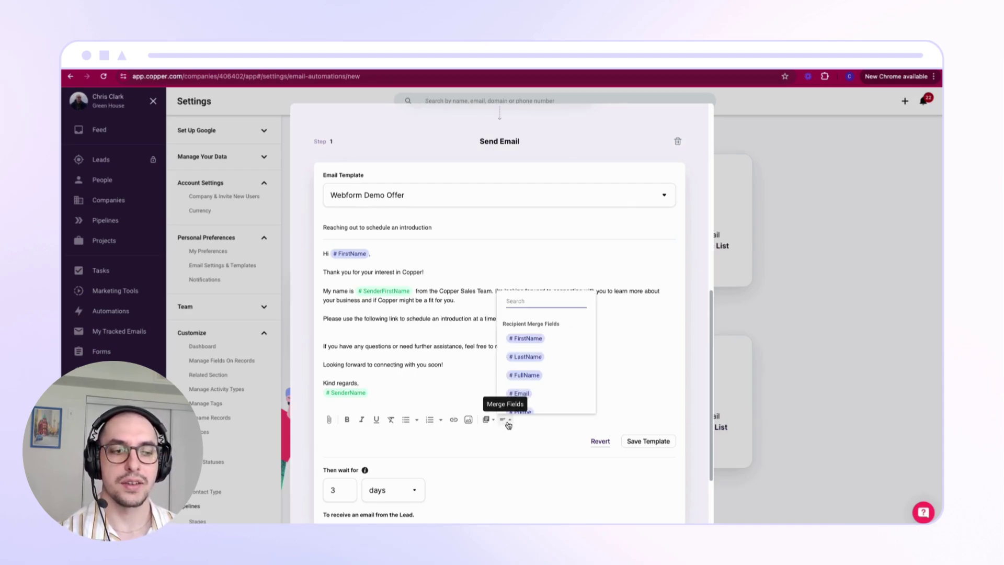
{"action": "scroll", "coordinate": [560, 375], "scroll_direction": "down", "scroll_amount": 10}
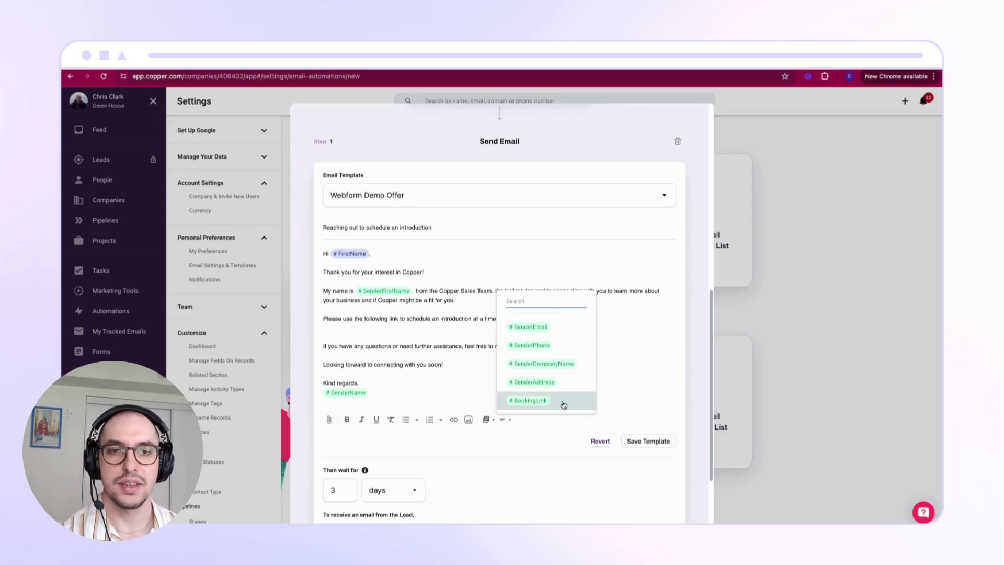
{"action": "left_click", "coordinate": [531, 401]}
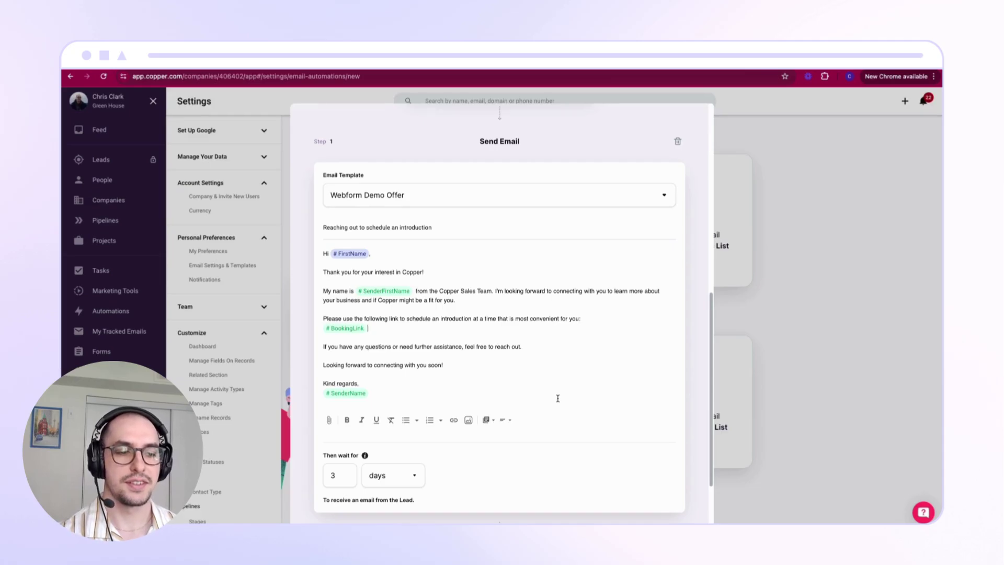
{"action": "scroll", "coordinate": [557, 398], "scroll_direction": "down", "scroll_amount": 3}
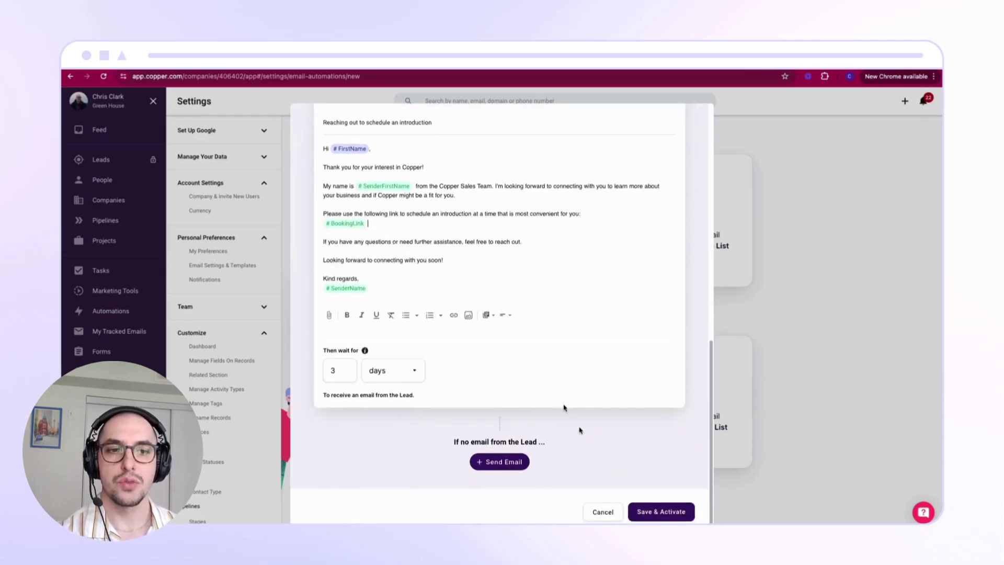
- Save and activate Webform Introduction Email, then view its details on the dashboard
{"action": "left_click", "coordinate": [663, 513]}
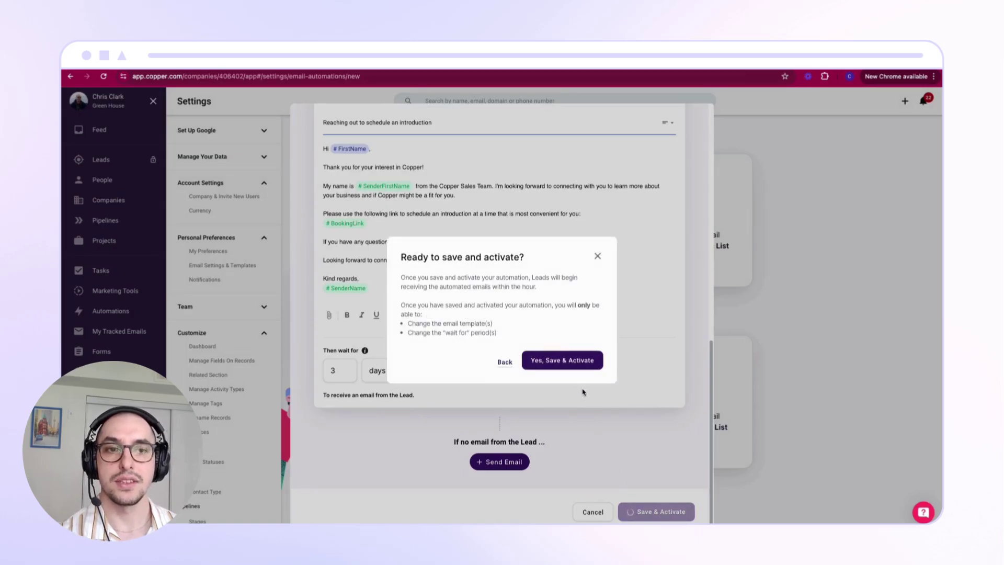
{"action": "left_click", "coordinate": [582, 364]}
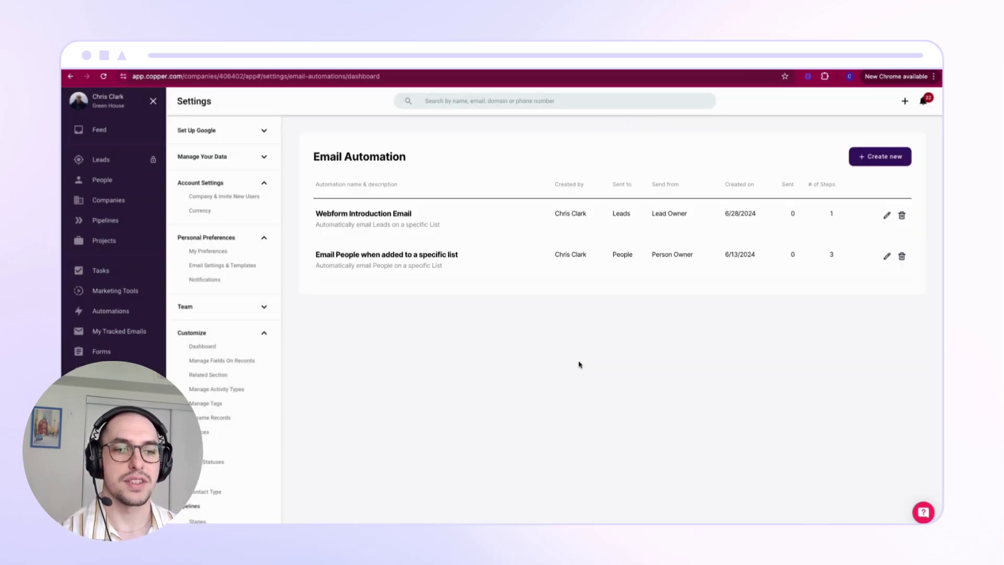
{"action": "left_click", "coordinate": [486, 224]}
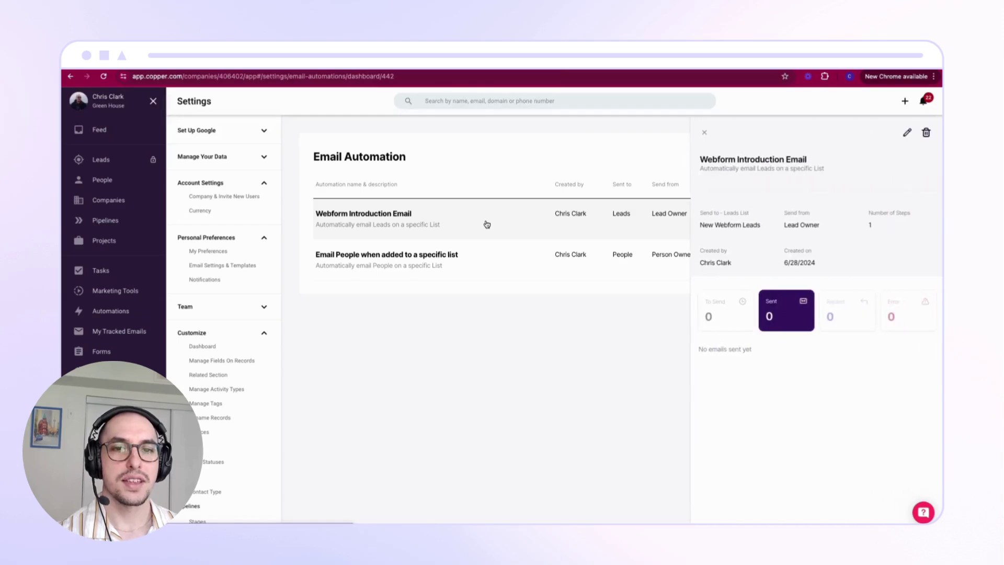